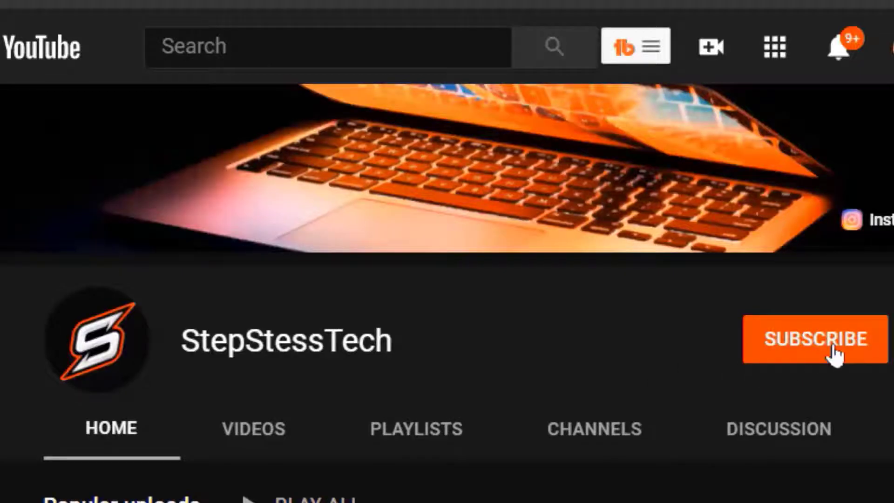
Subscribe to the channel and set its notification bell to All
{"action": "left_click", "coordinate": [833, 355]}
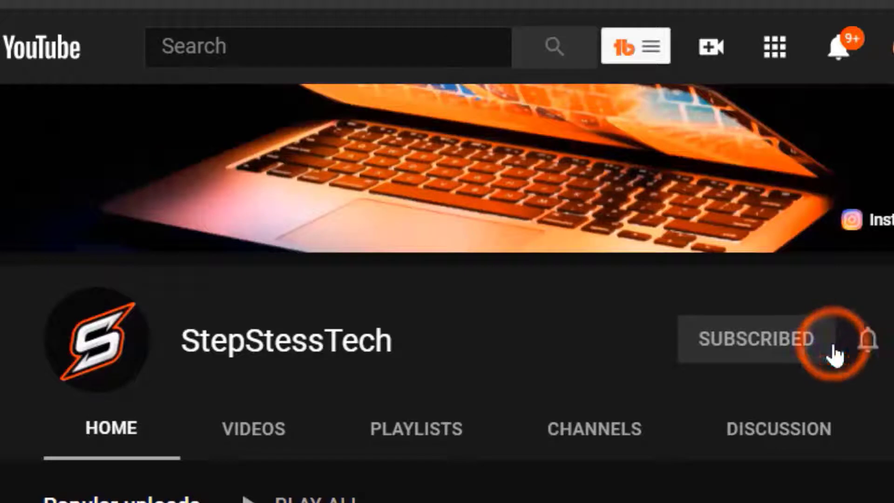
{"action": "left_click", "coordinate": [874, 352]}
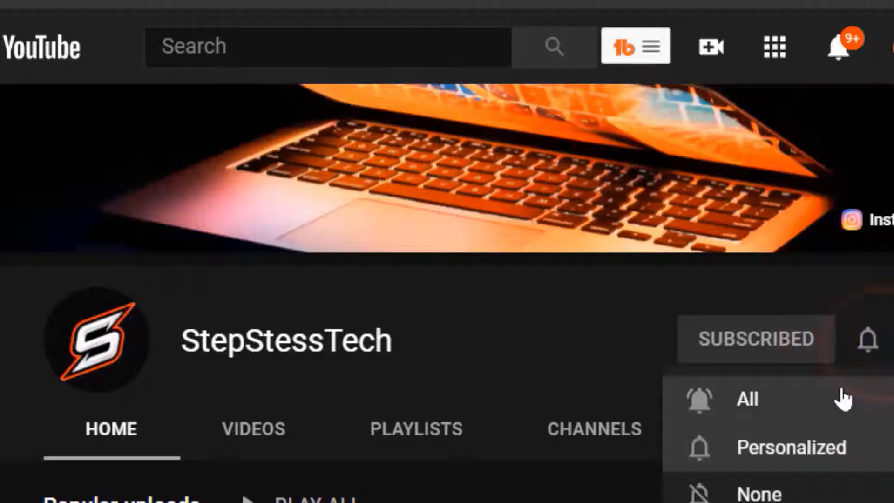
{"action": "left_click", "coordinate": [842, 399]}
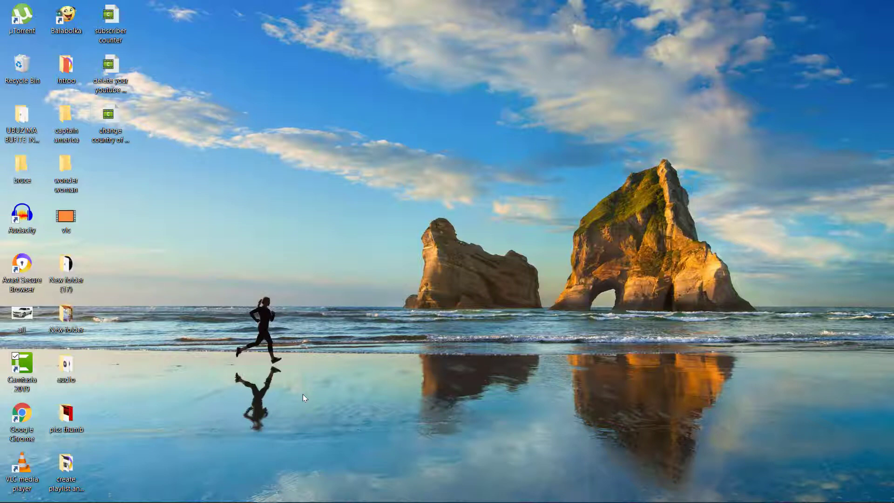
Launch Chrome with the chosen profile and load youtube.com
{"action": "left_click", "coordinate": [35, 416]}
{"action": "double_click", "coordinate": [35, 415]}
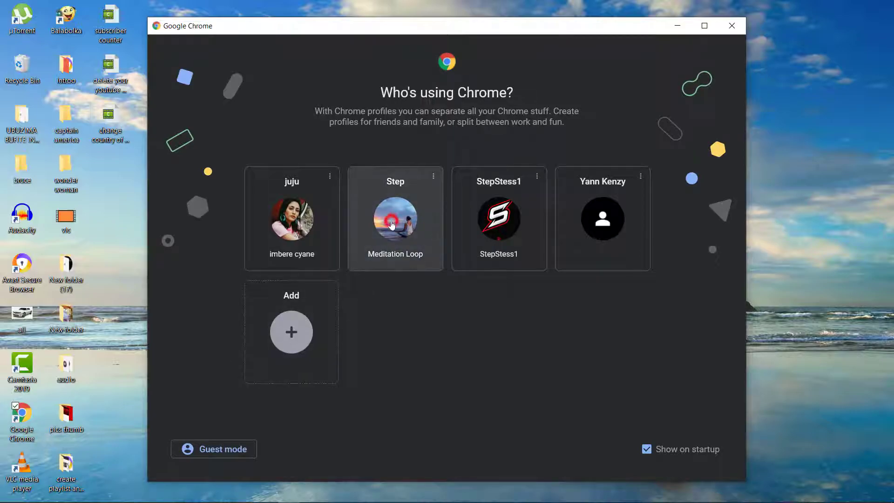
{"action": "left_click", "coordinate": [392, 223]}
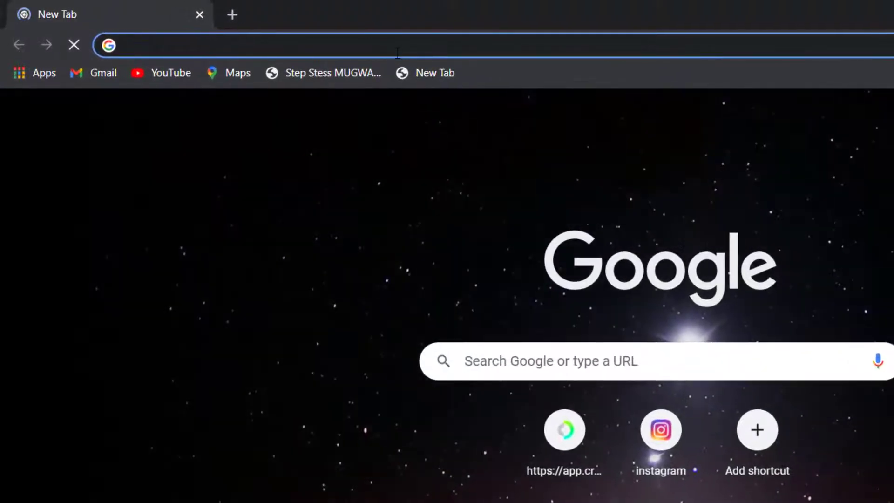
{"action": "left_click", "coordinate": [397, 53]}
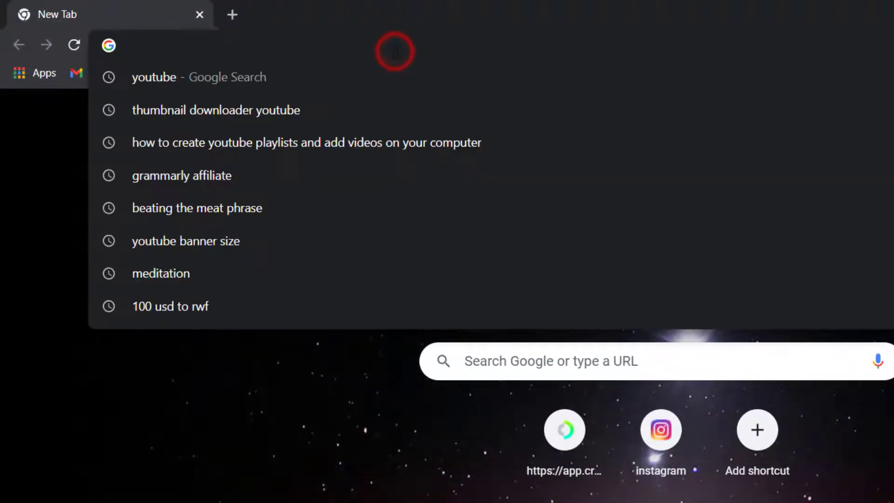
{"action": "type", "text": "youtube"}
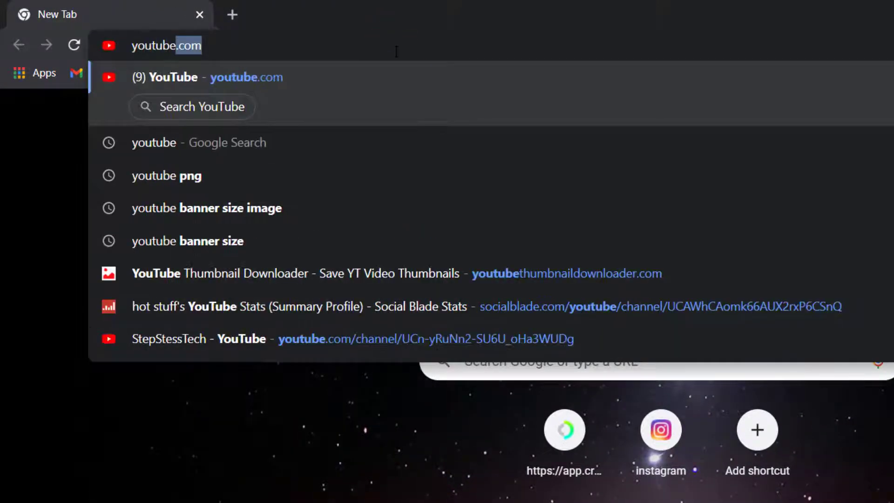
{"action": "type", "text": ".com"}
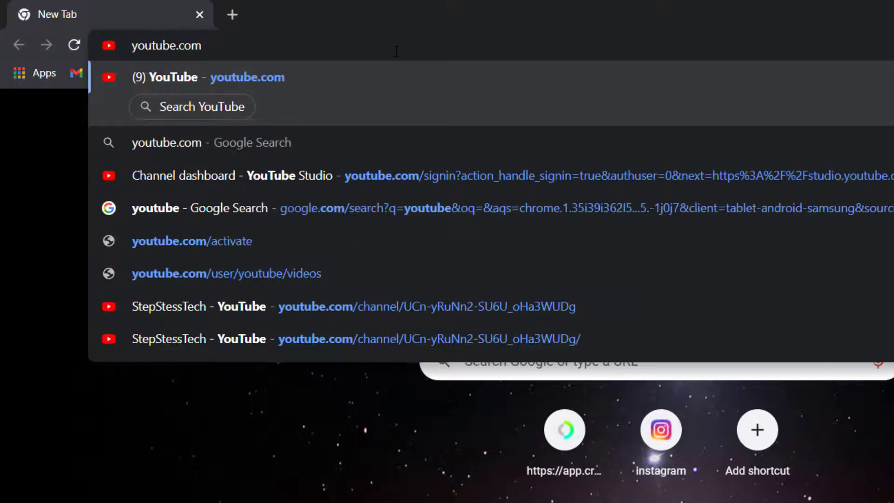
{"action": "key", "text": "Return"}
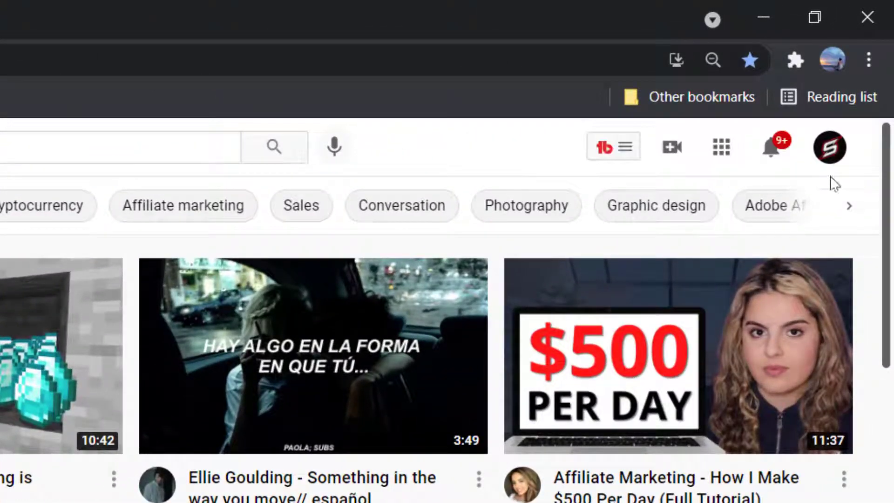
Open YouTube Studio from the account avatar menu
{"action": "left_click", "coordinate": [833, 160]}
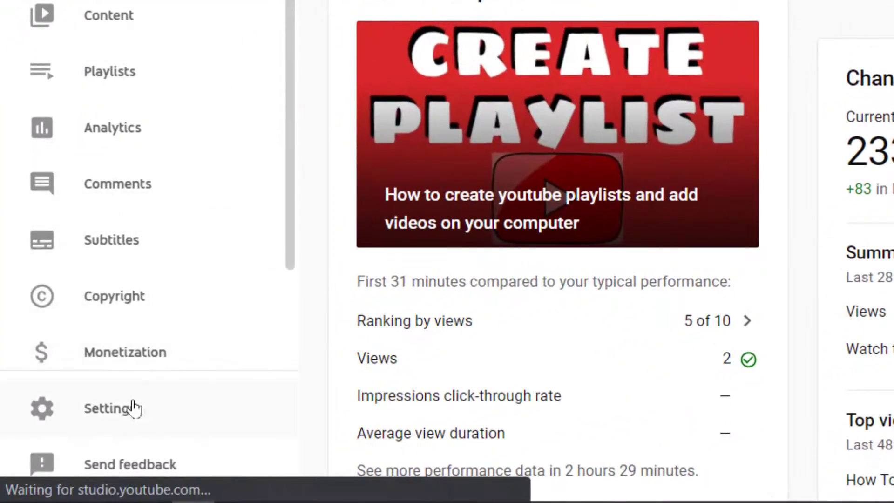
Go to Settings > Permissions and start a new invitation
{"action": "left_click", "coordinate": [70, 452]}
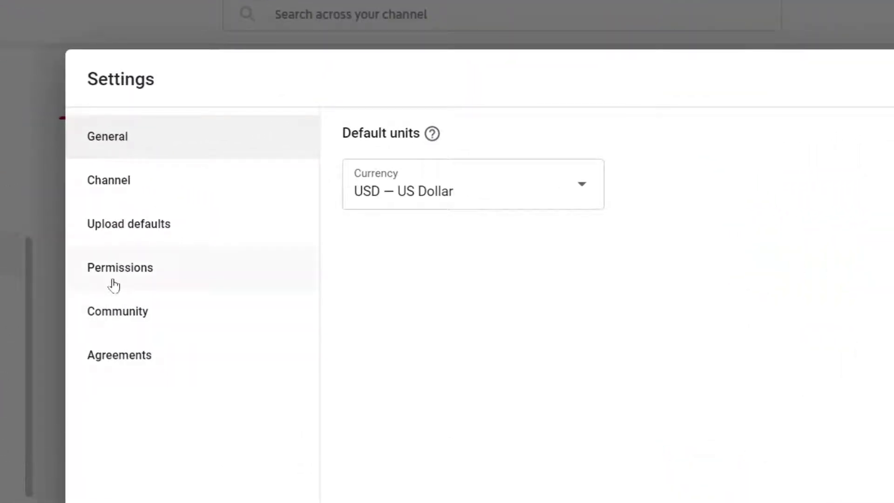
{"action": "left_click", "coordinate": [113, 276]}
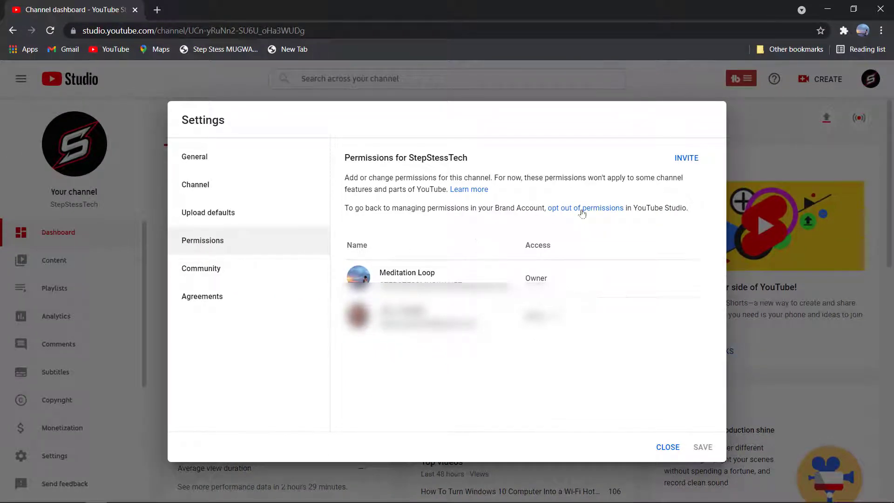
{"action": "left_click", "coordinate": [686, 159]}
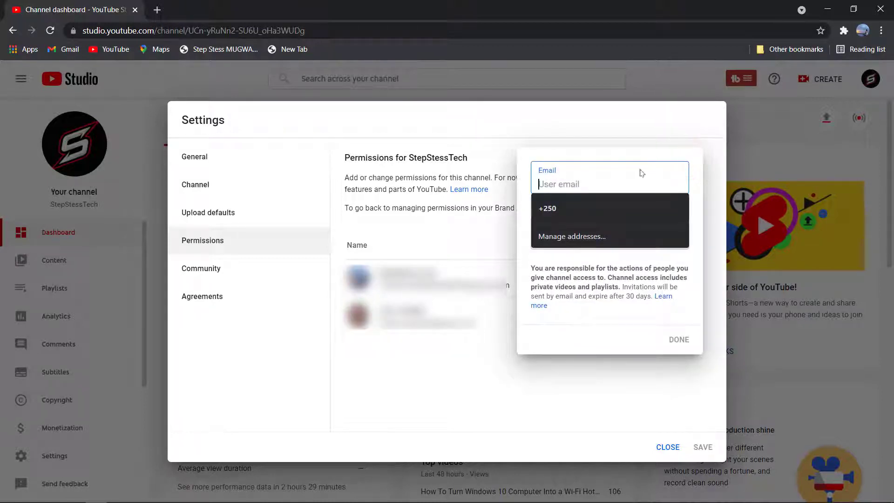
Enter the invitee's email address in the invite form, correcting a typo and dismissing autofill
{"action": "left_click", "coordinate": [626, 179]}
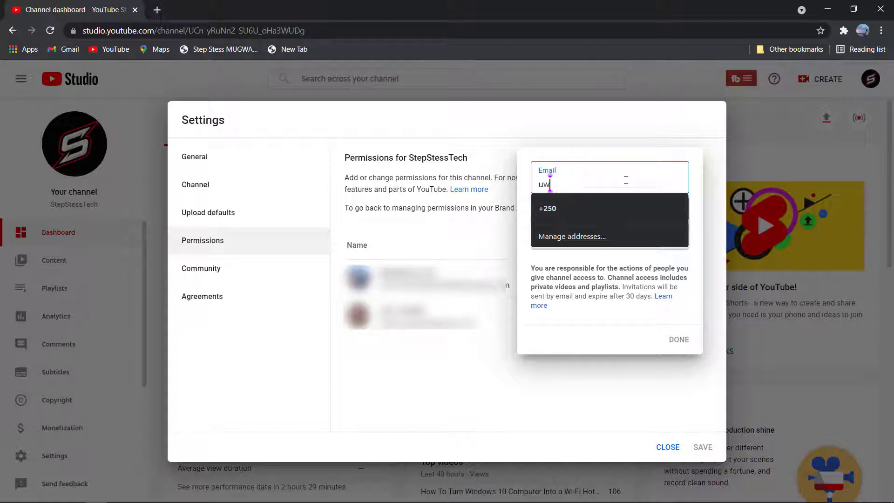
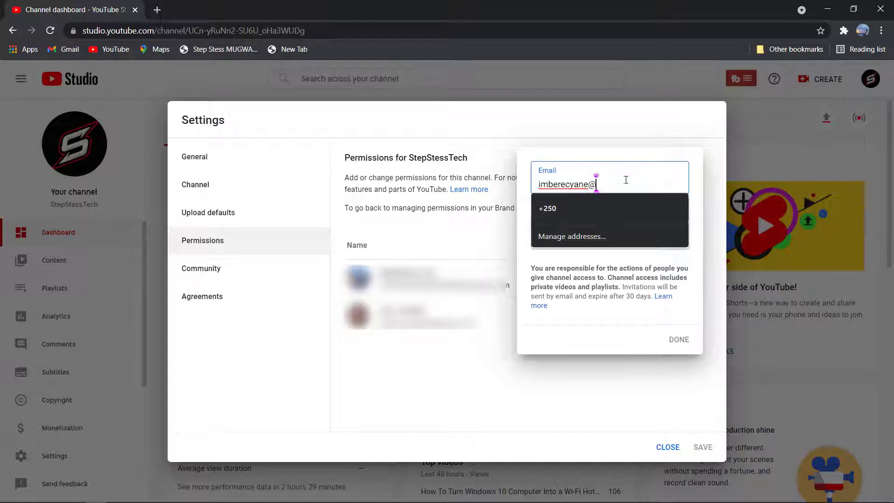
{"action": "left_click", "coordinate": [612, 331]}
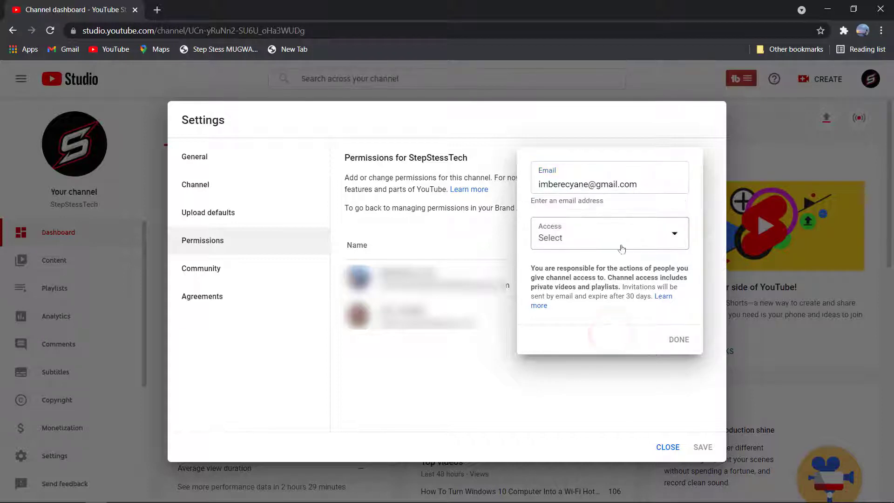
Set the invitee's Access role to Editor
{"action": "left_click", "coordinate": [621, 239]}
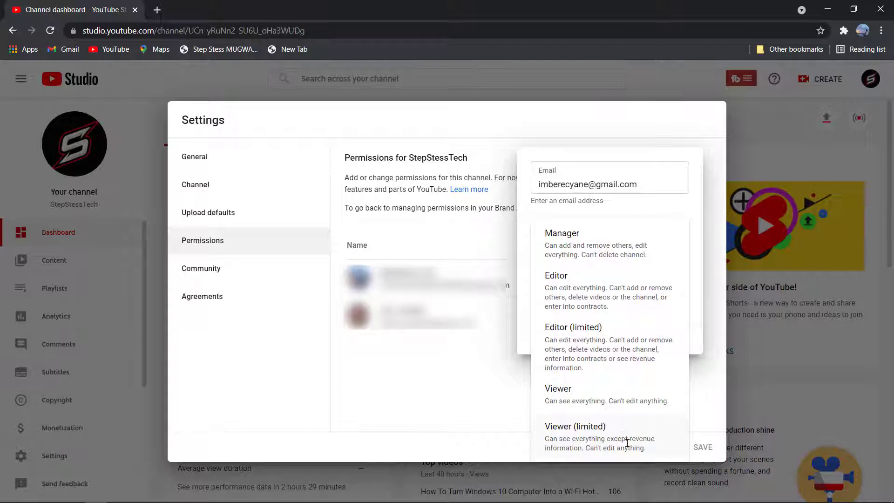
{"action": "left_click", "coordinate": [600, 285]}
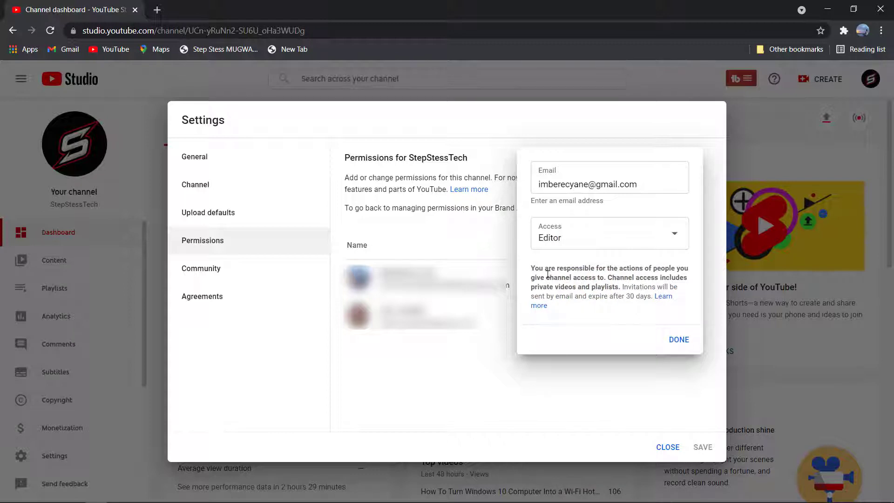
Confirm the invite and save the Permissions settings to send the Editor invitation
{"action": "left_click", "coordinate": [678, 340]}
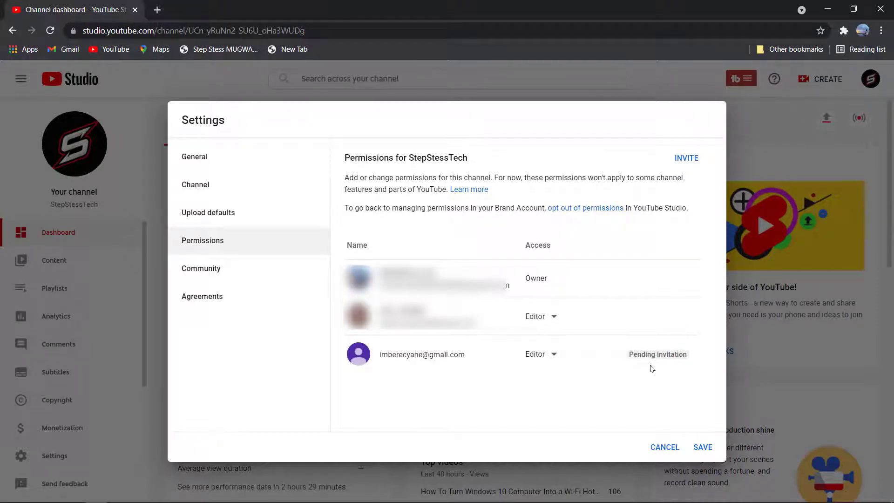
{"action": "mouse_move", "coordinate": [661, 365]}
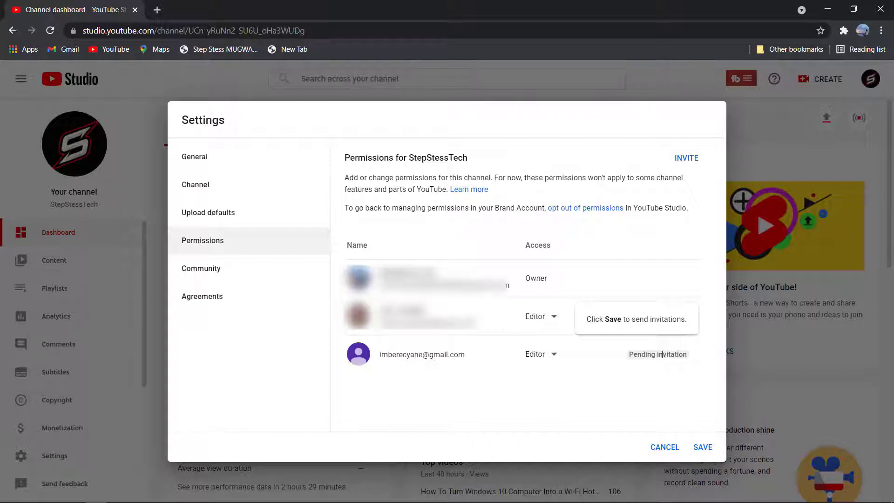
{"action": "left_click", "coordinate": [701, 449]}
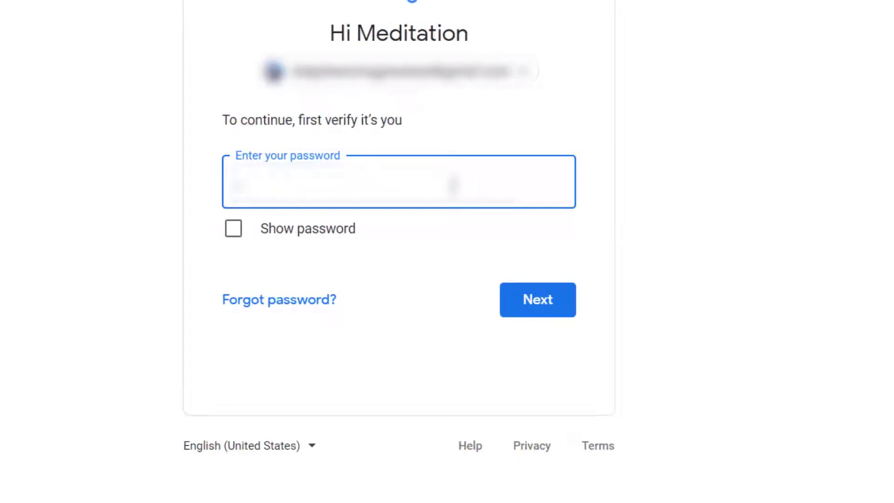
Verify identity by entering the Google account password and submitting it
{"action": "left_click", "coordinate": [453, 186]}
{"action": "type", "text": "*******"}
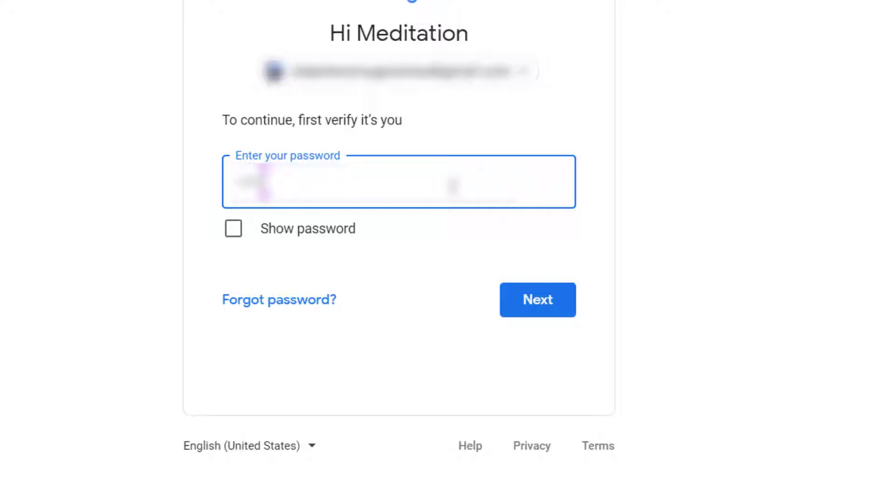
{"action": "type", "text": "*****"}
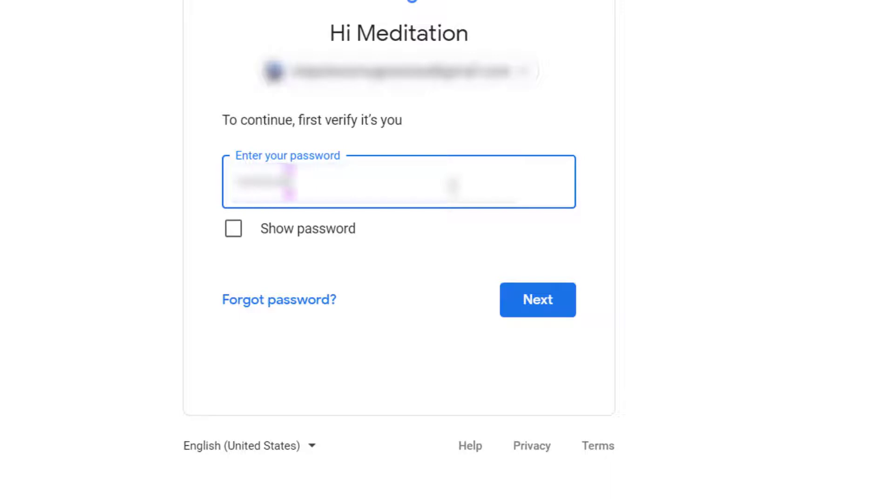
{"action": "type", "text": "*****"}
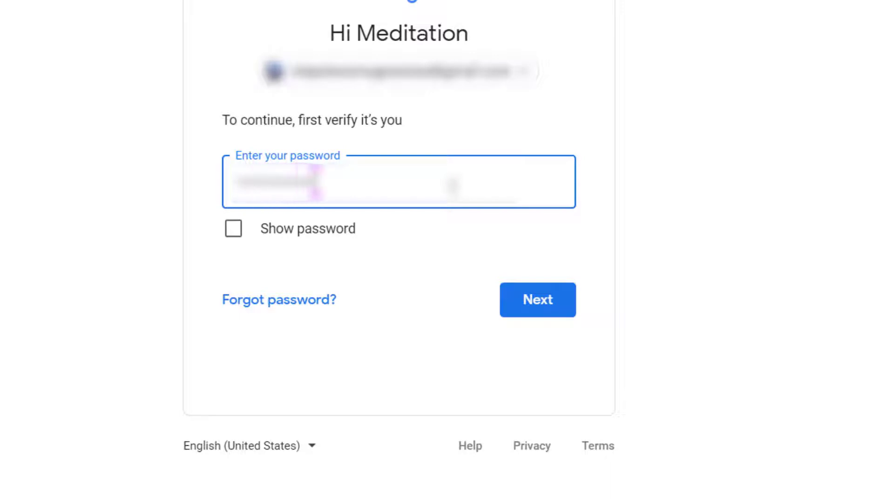
{"action": "left_click", "coordinate": [536, 291]}
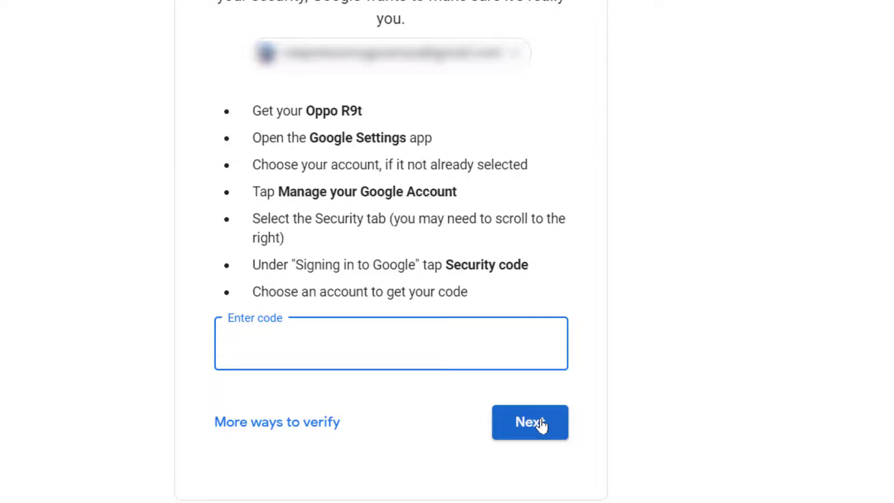
Enter the security code from the phone and submit it to finish verification
{"action": "left_click", "coordinate": [541, 424]}
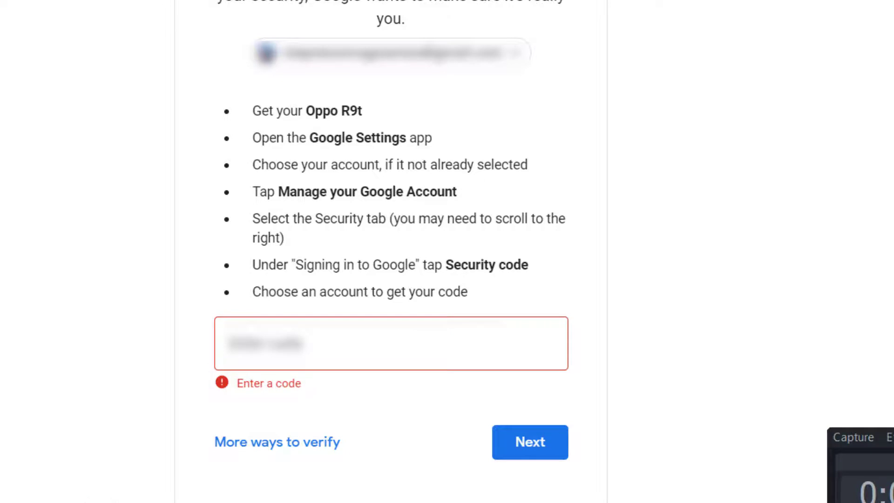
{"action": "left_click", "coordinate": [495, 347]}
{"action": "left_click", "coordinate": [325, 336]}
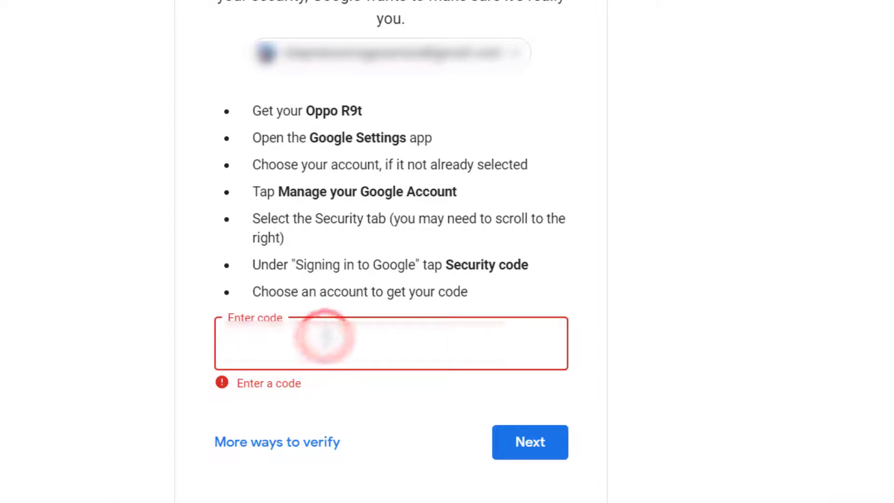
{"action": "type", "text": "1"}
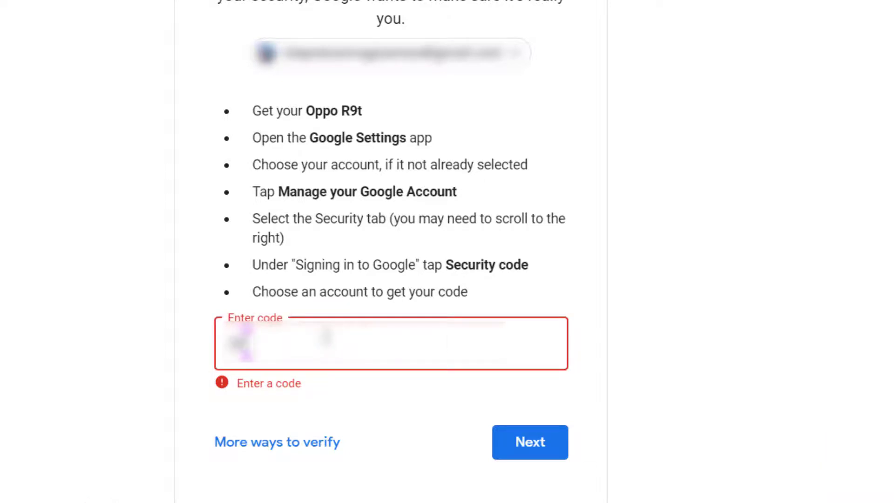
{"action": "type", "text": "23"}
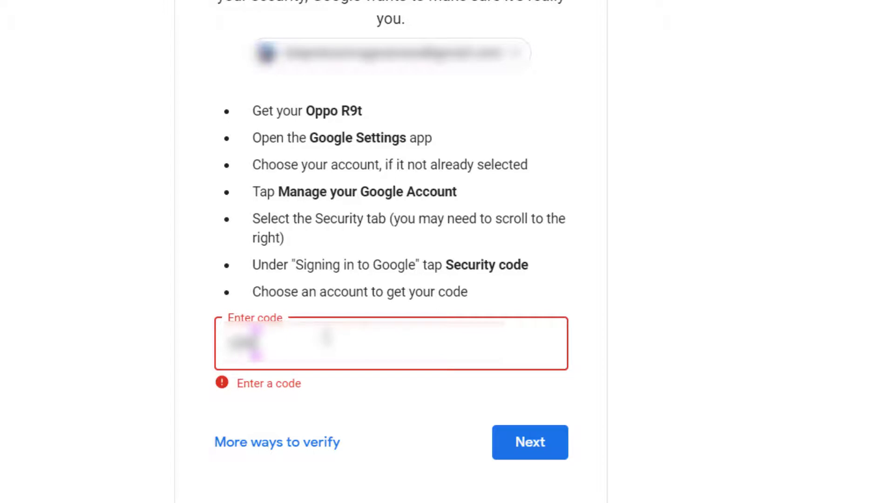
{"action": "type", "text": "456"}
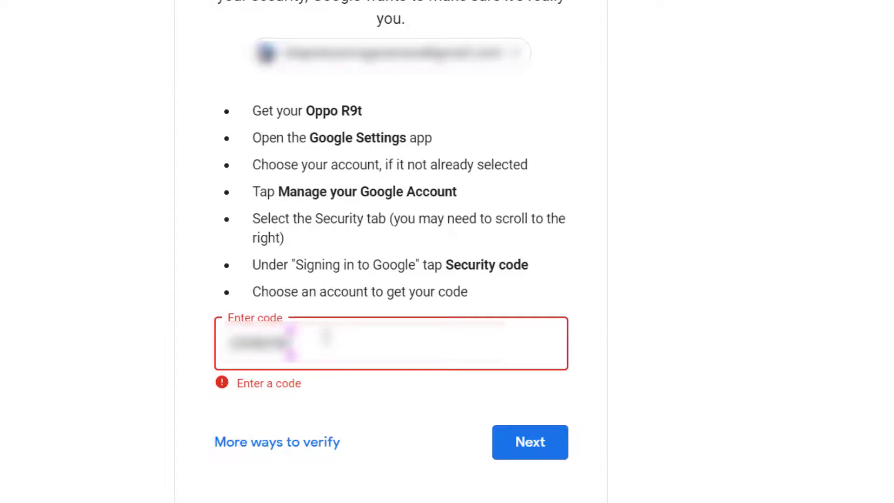
{"action": "type", "text": "7"}
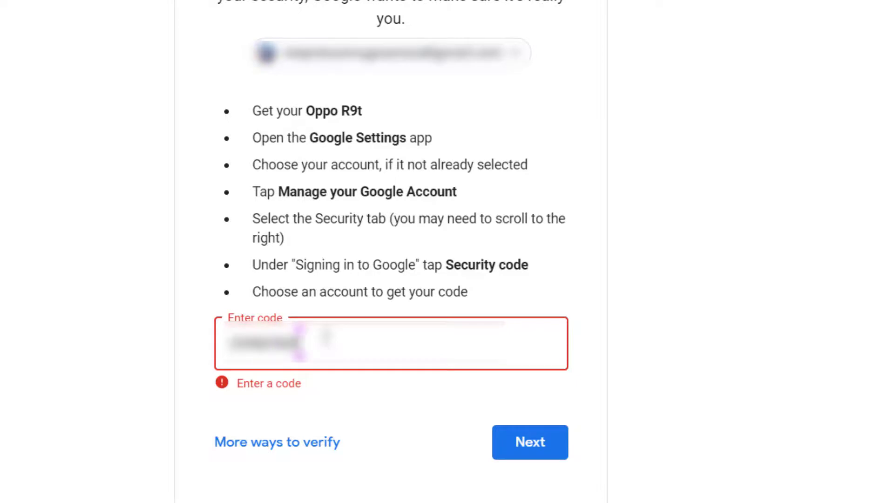
{"action": "type", "text": "89"}
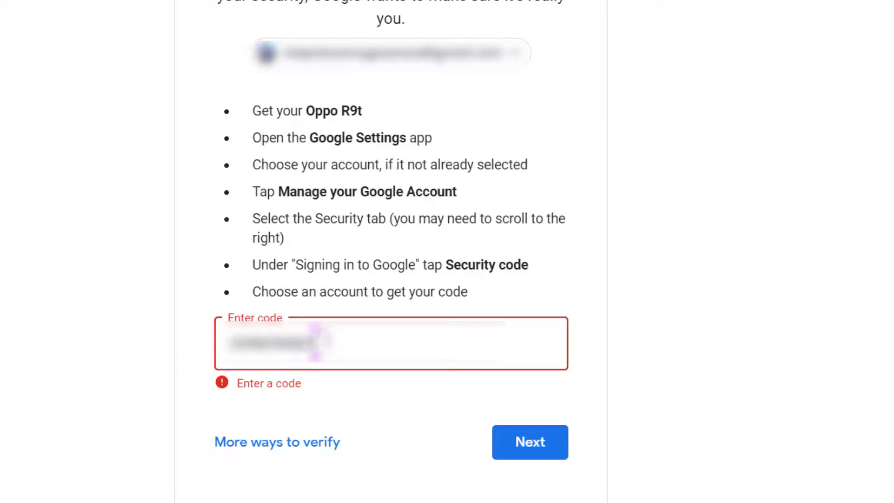
{"action": "left_click", "coordinate": [561, 443]}
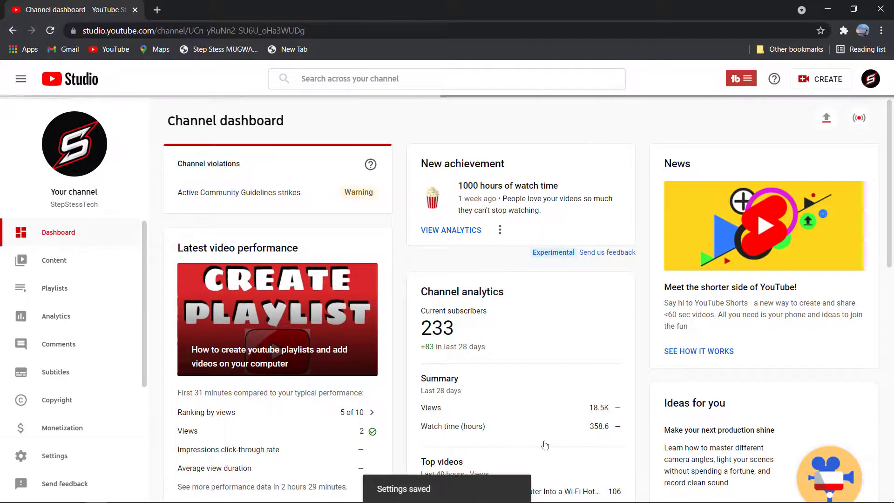
Reopen Settings > Permissions to see the invitee listed as Editor with Invited status
{"action": "left_click", "coordinate": [99, 311]}
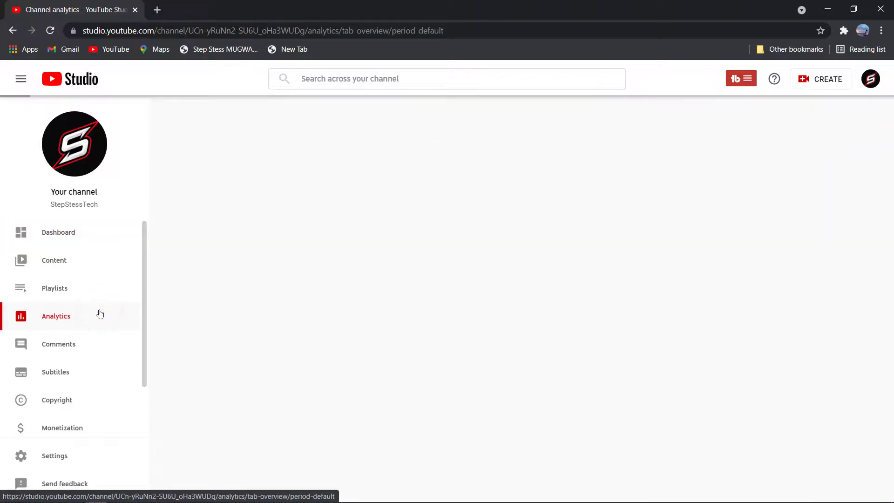
{"action": "left_click", "coordinate": [60, 454]}
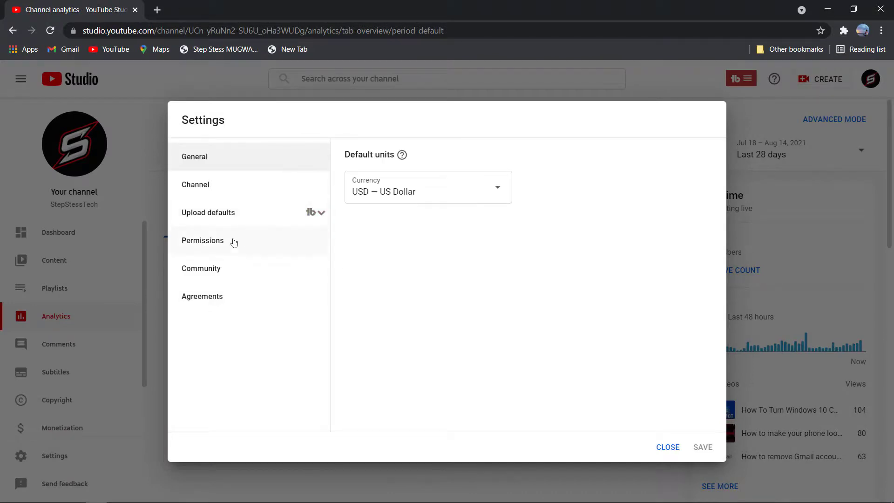
{"action": "left_click", "coordinate": [230, 243]}
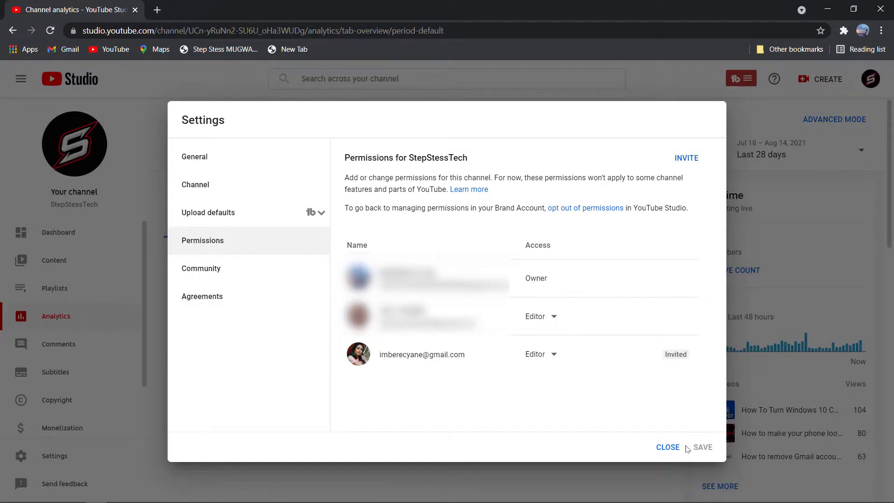
Close the YouTube Studio Settings dialog, leaving the Editor invitation pending, and reveal the Windows desktop
{"action": "left_click", "coordinate": [675, 450]}
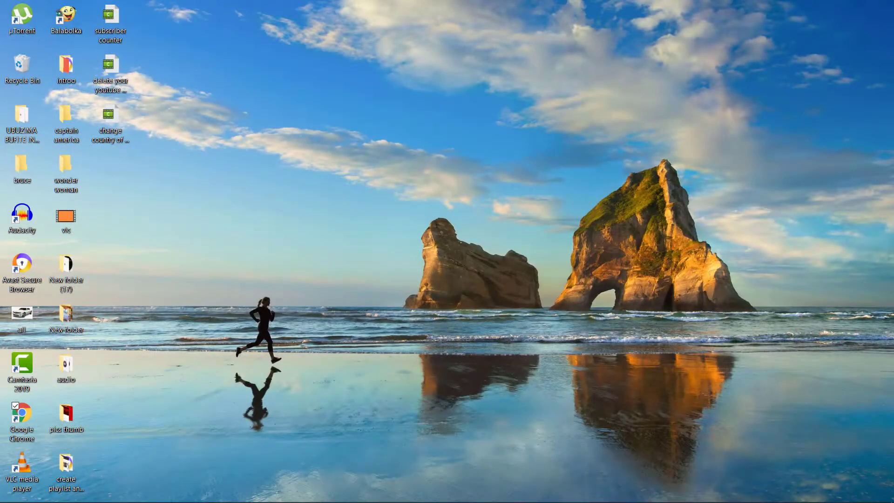
{"action": "mouse_move", "coordinate": [285, 499]}
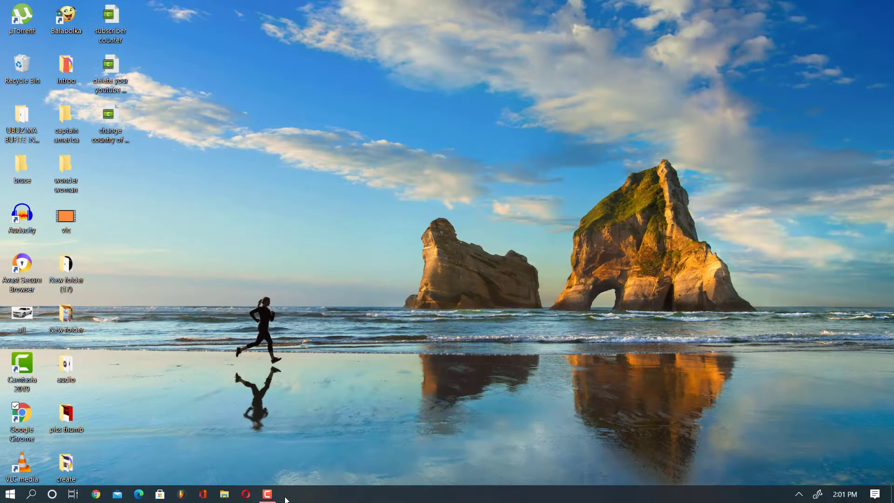